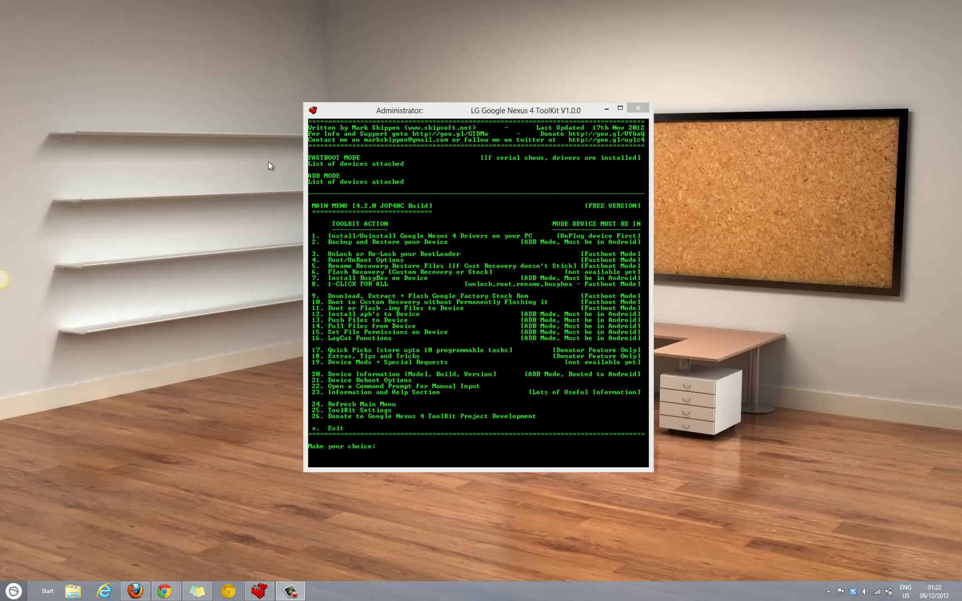
# Launch the toolkit's Windows 7/8 driver installation to the PC using menu options 1, 2, 1
pyautogui.click(399, 454)
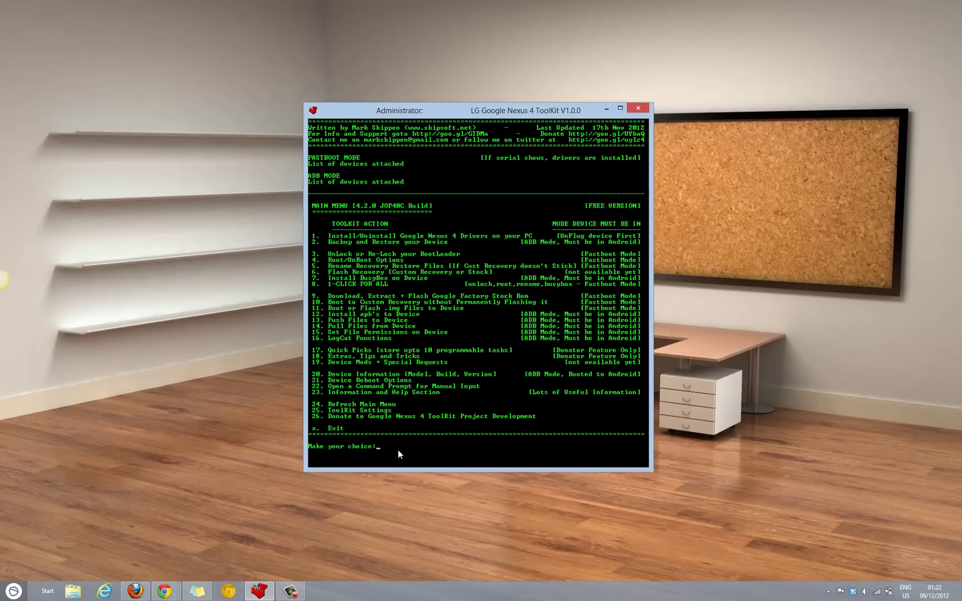
pyautogui.press('Return')
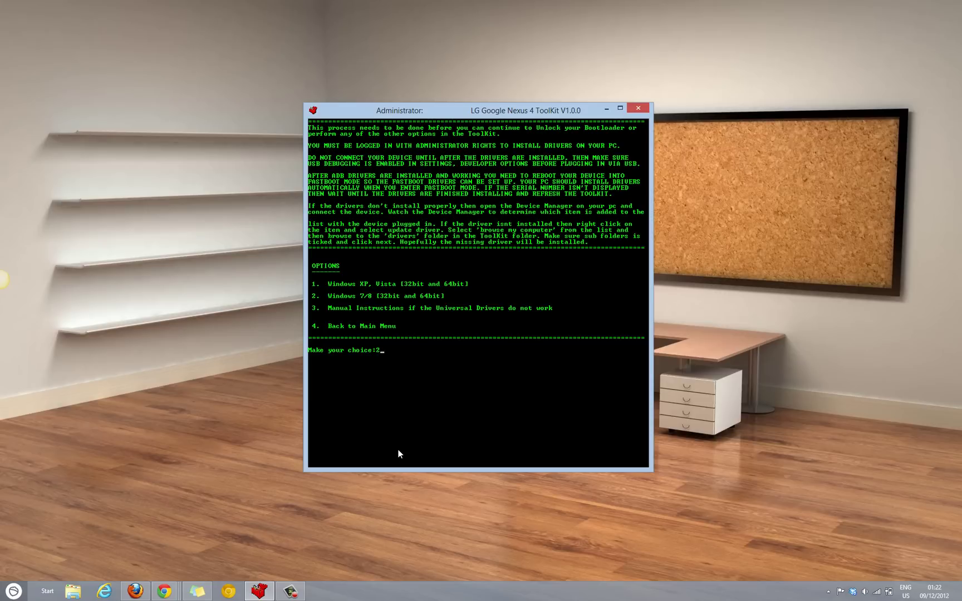
pyautogui.write('2')
pyautogui.press('Return')
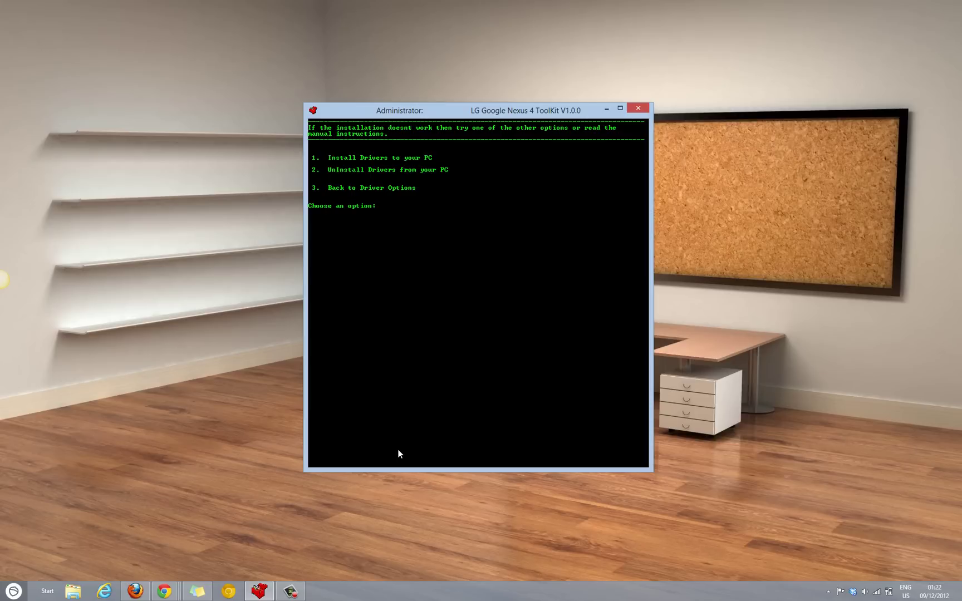
pyautogui.write('1')
pyautogui.press('Return')
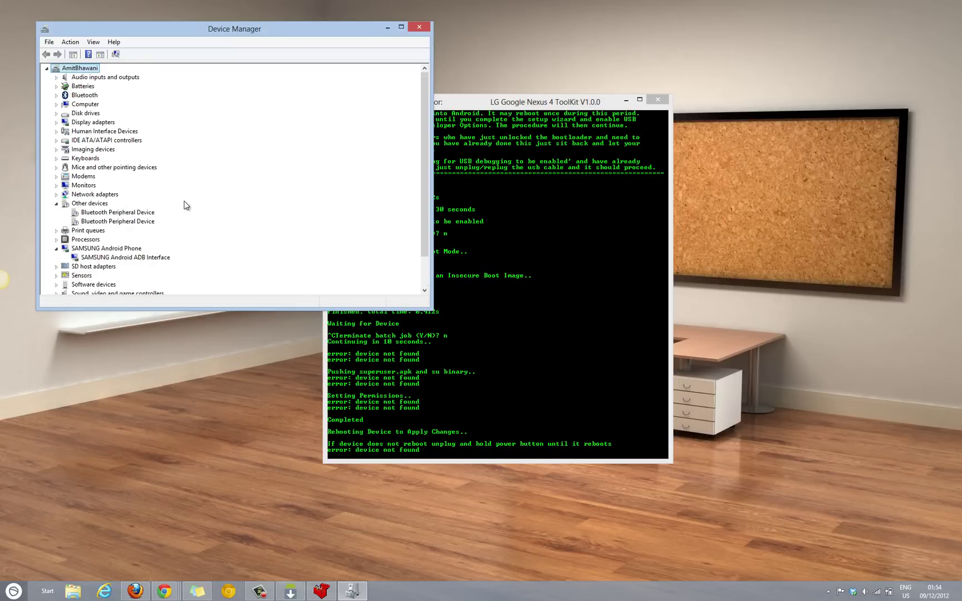
# Start a manual driver update for the unrecognised Bluetooth Peripheral Device, choosing to pick from a list
pyautogui.click(106, 214)
pyautogui.rightClick(106, 214)
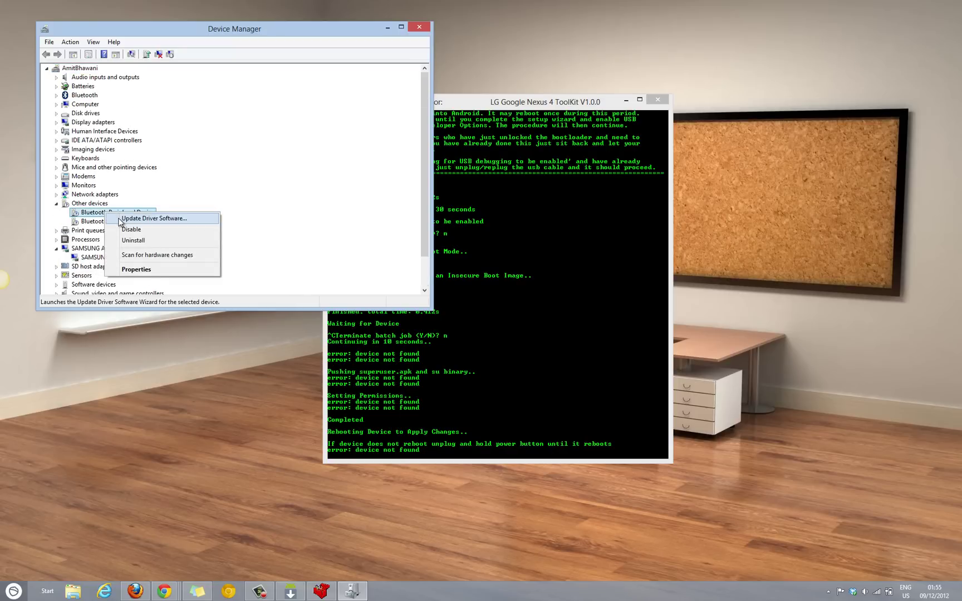
pyautogui.click(122, 217)
pyautogui.click(223, 207)
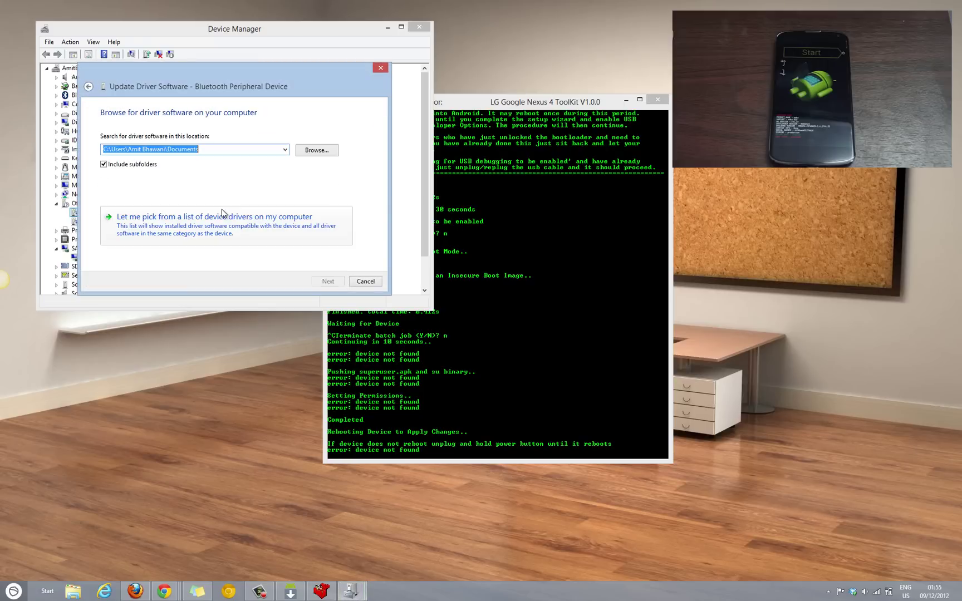
pyautogui.click(206, 238)
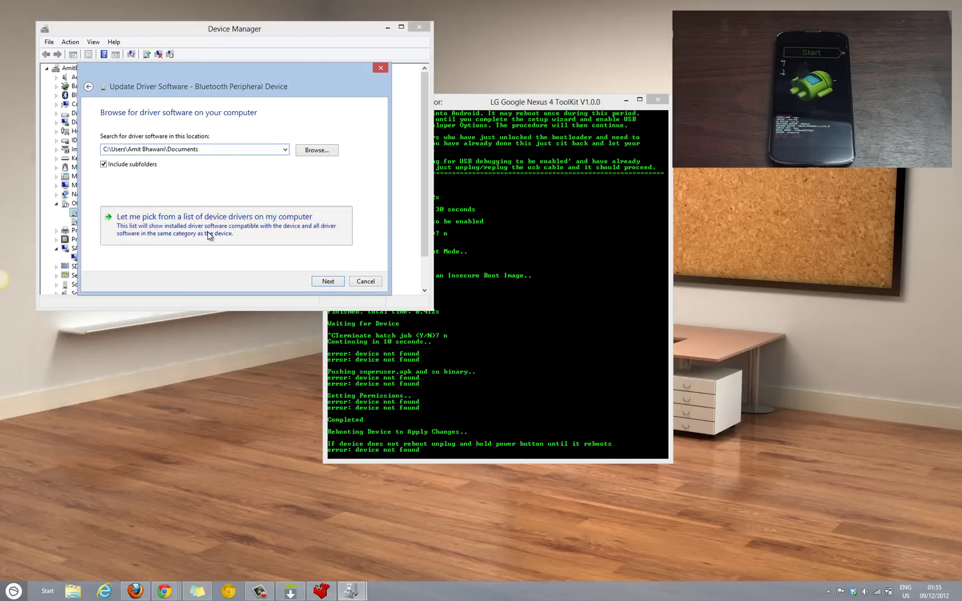
# Install the SAMSUNG Android Phone ADB Interface 2.9.505.831 driver and accept the unverified-driver warning
pyautogui.scroll(-8, 221, 225)
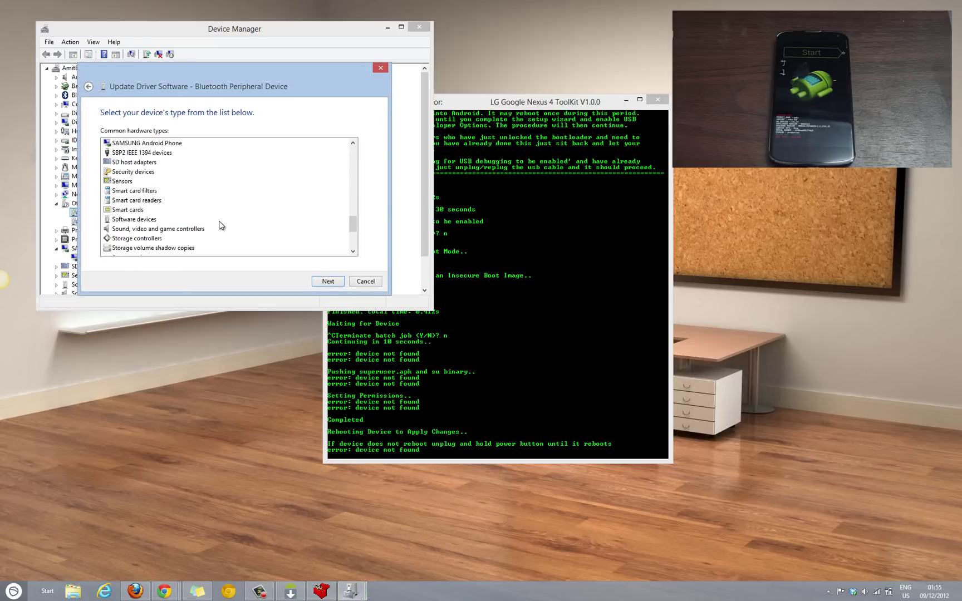
pyautogui.scroll(-2, 174, 234)
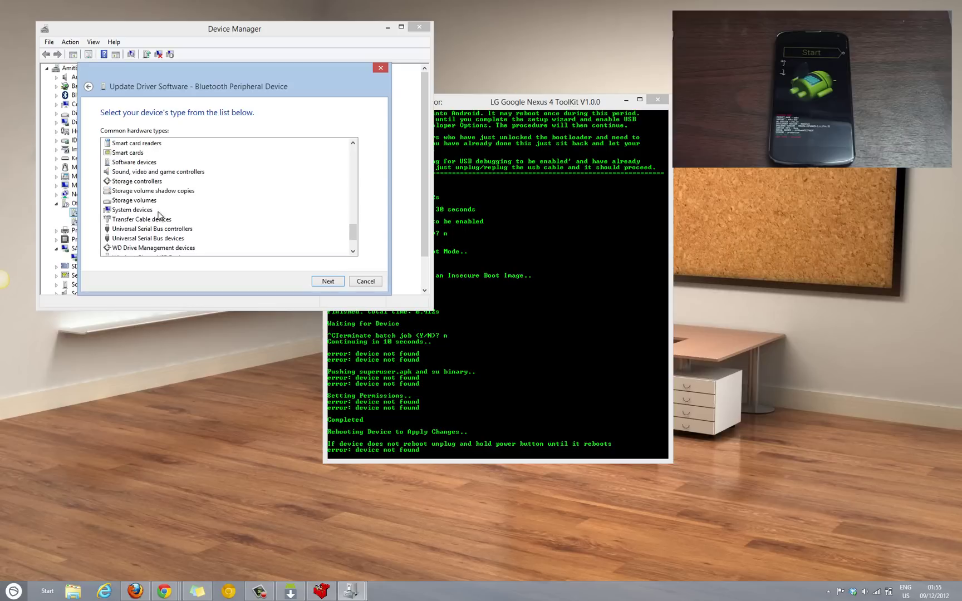
pyautogui.scroll(-2, 162, 230)
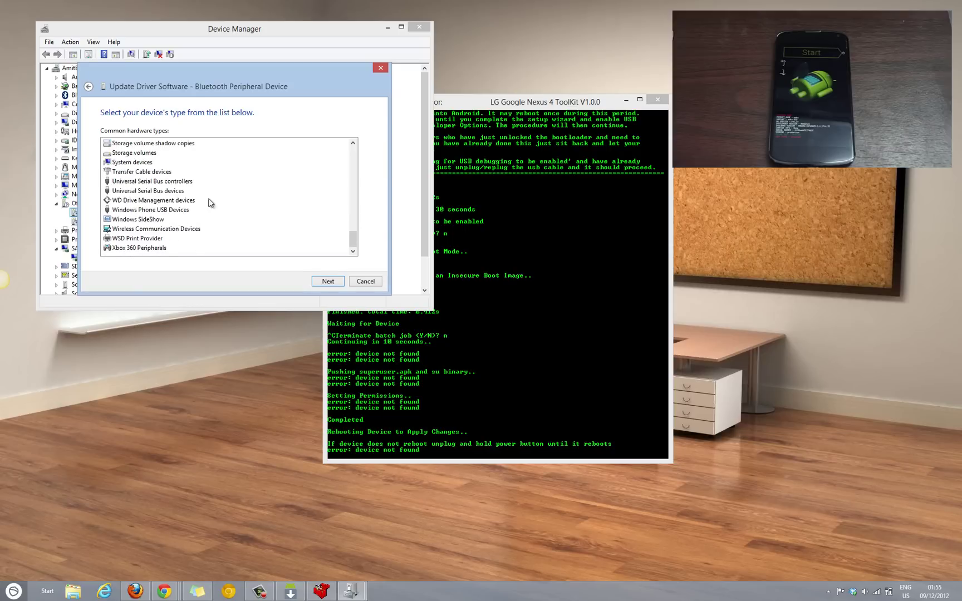
pyautogui.scroll(3, 189, 219)
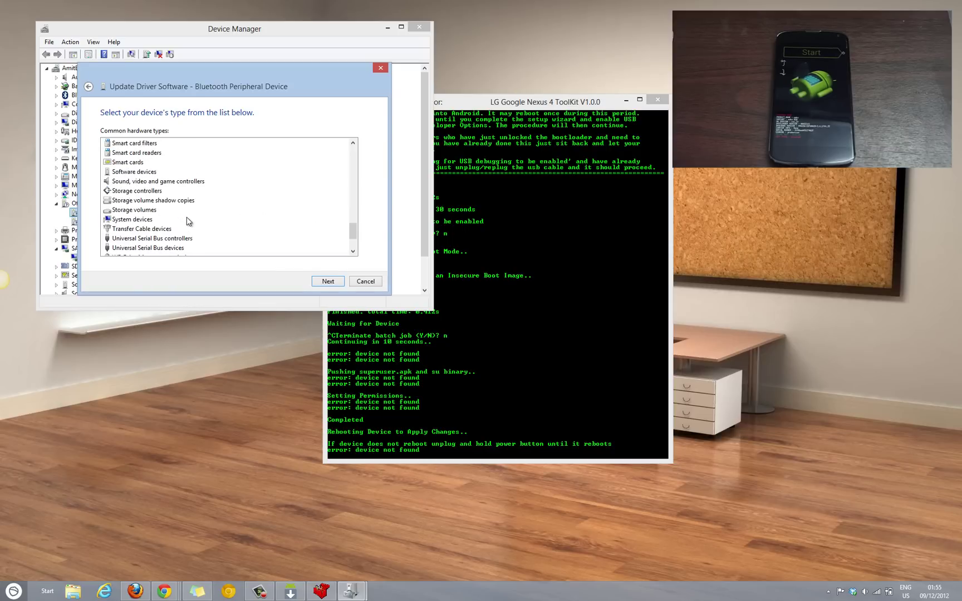
pyautogui.scroll(9, 184, 202)
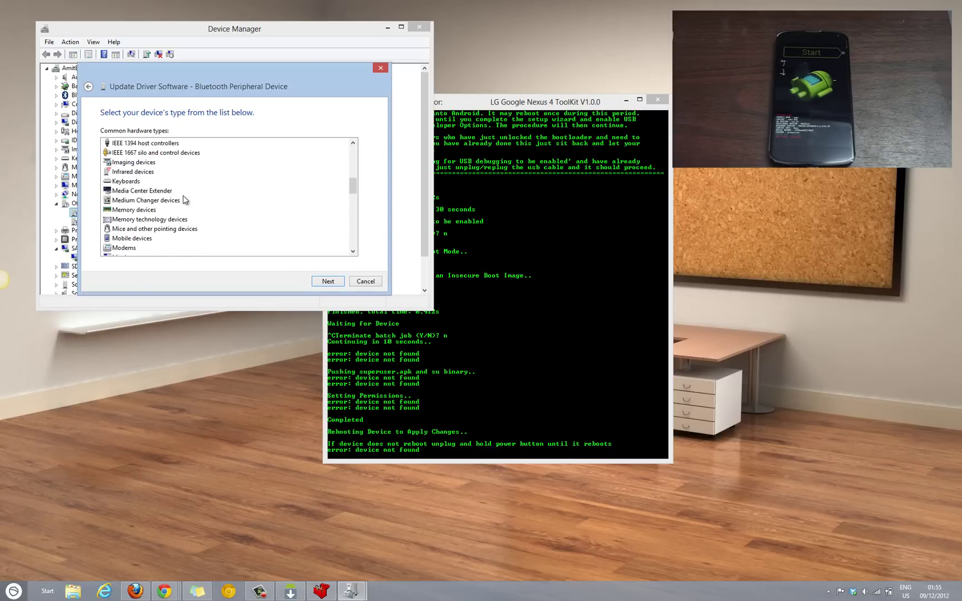
pyautogui.scroll(-6, 184, 198)
pyautogui.click(155, 210)
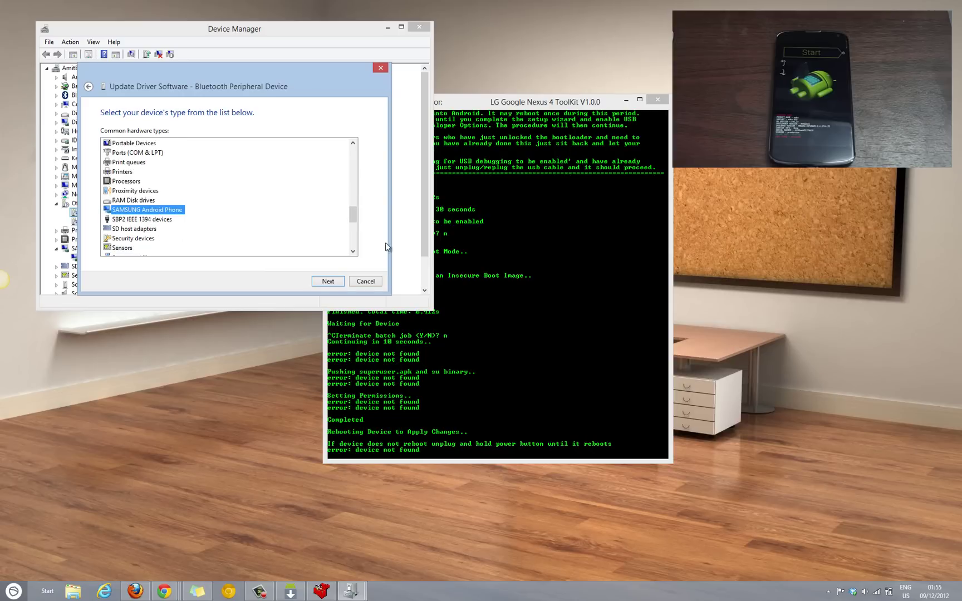
pyautogui.click(323, 282)
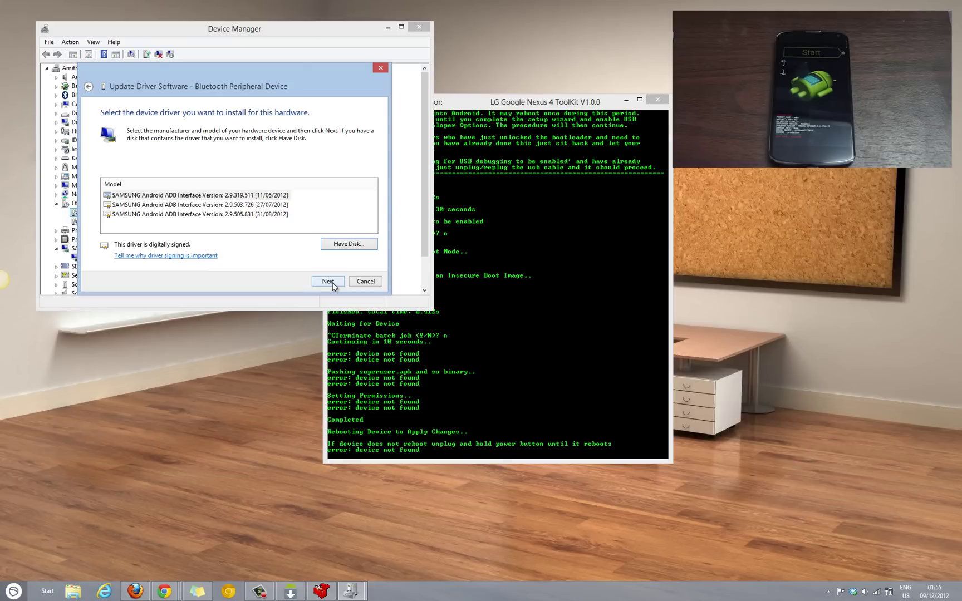
pyautogui.click(253, 214)
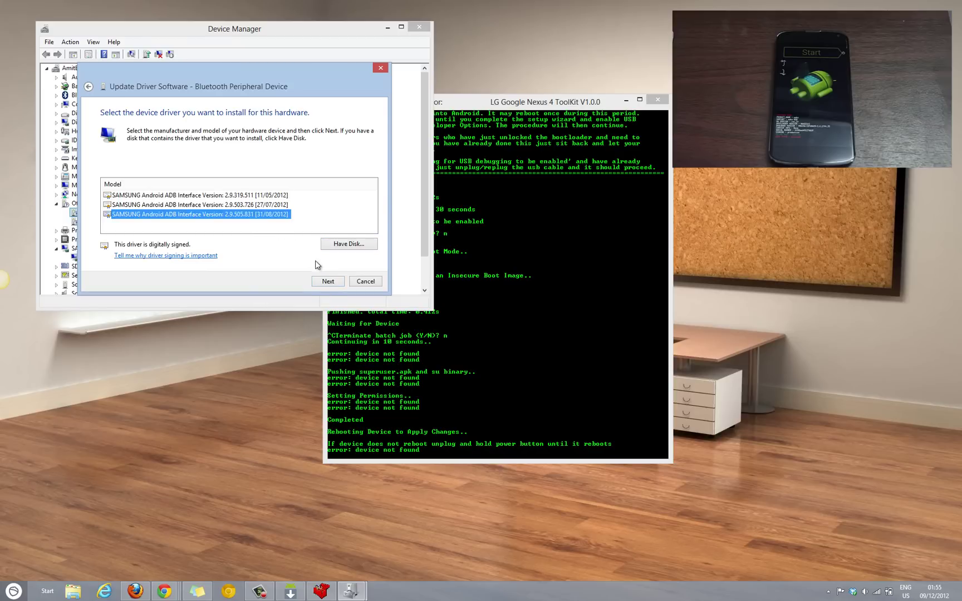
pyautogui.click(328, 281)
pyautogui.click(522, 343)
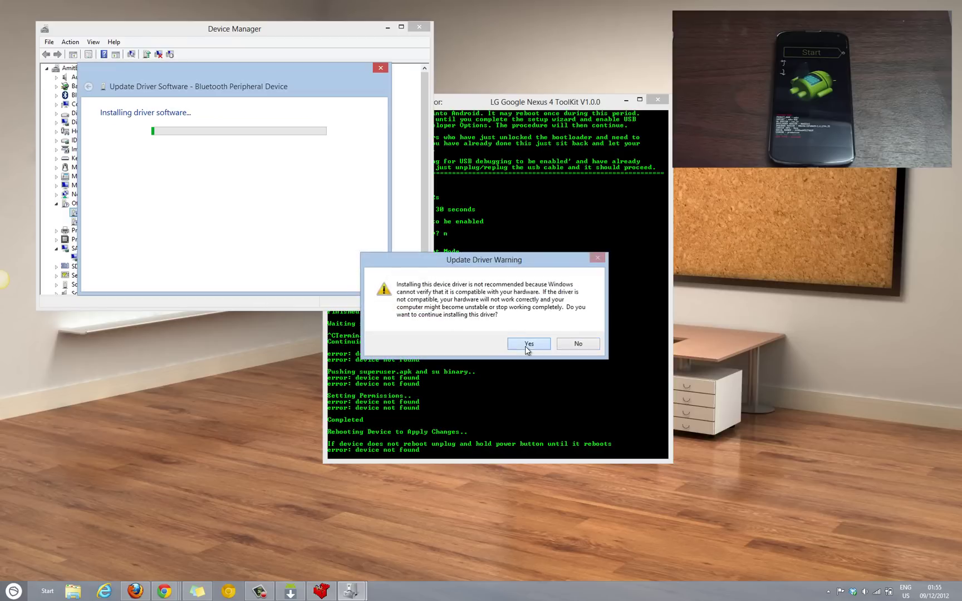
# Dismiss the driver dialog and open the toolkit's CWM root options with 4, then 3
pyautogui.click(365, 282)
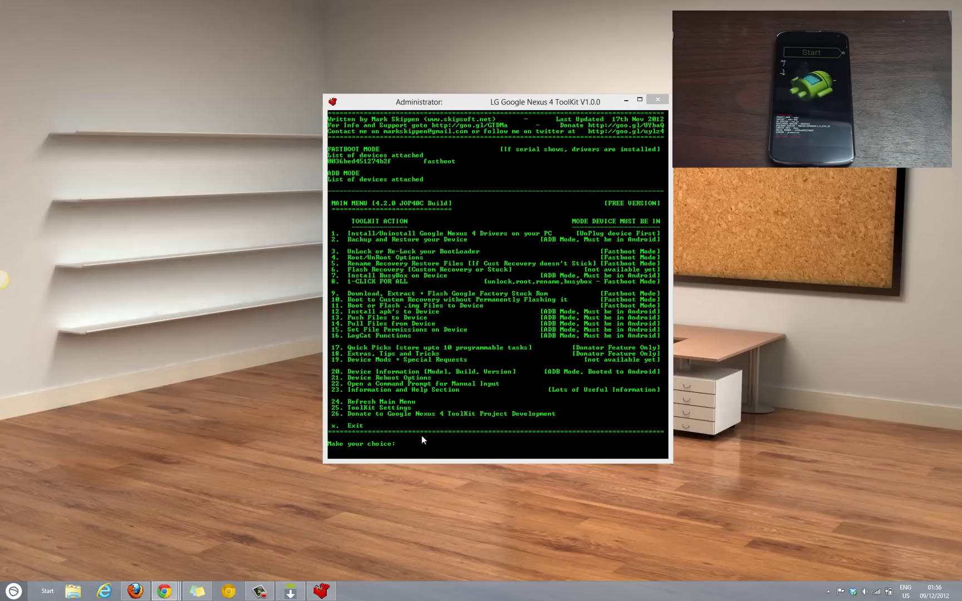
pyautogui.click(425, 446)
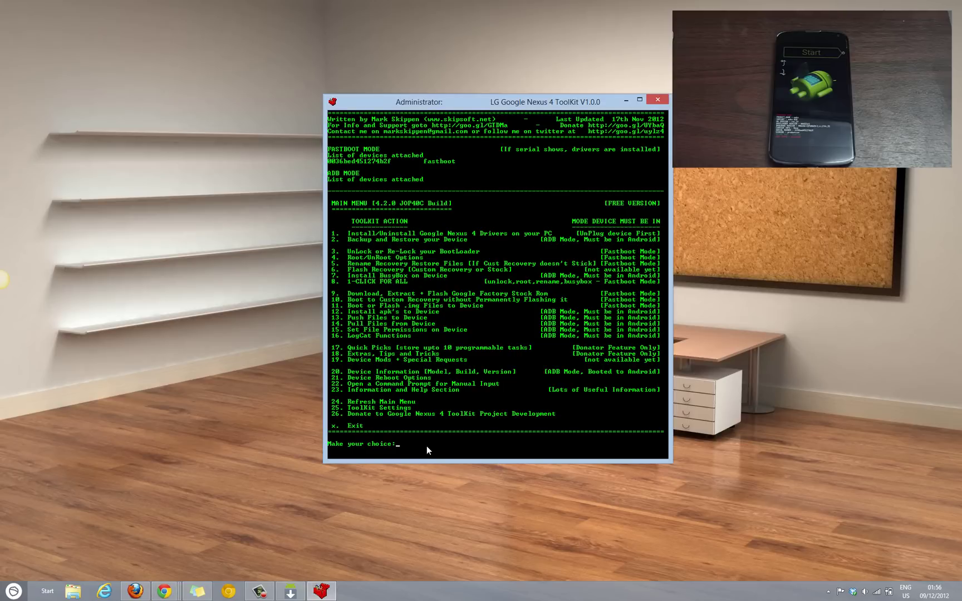
pyautogui.write('4')
pyautogui.press('Return')
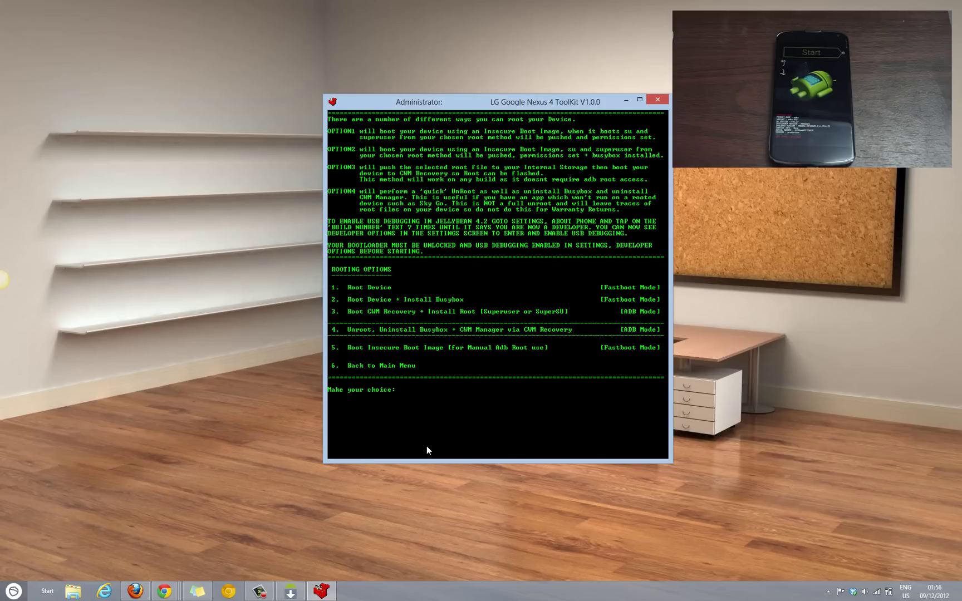
pyautogui.write('3')
pyautogui.press('Return')
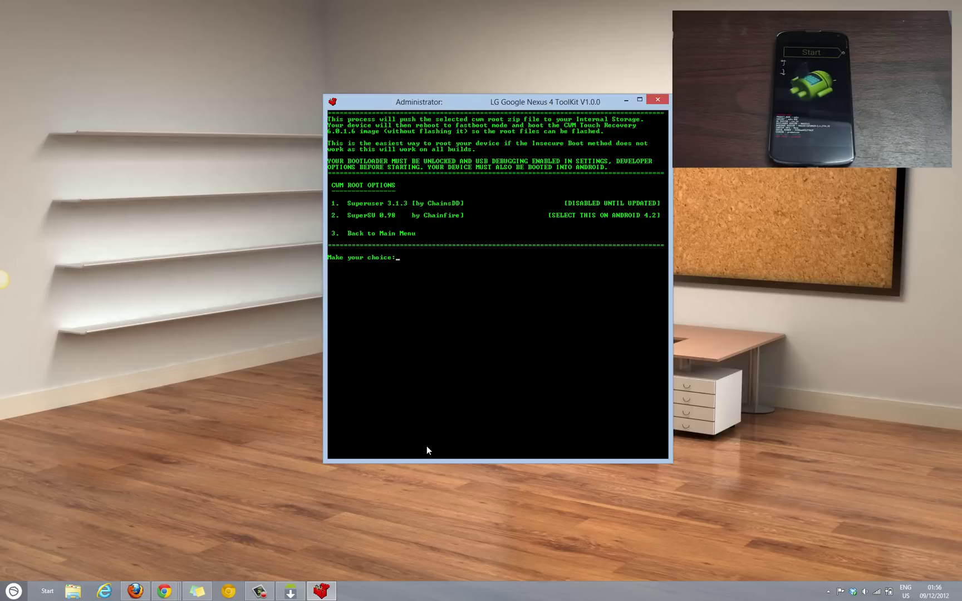
# Choose option 2, SuperSU 0.98, in the CWM root options
pyautogui.write('2')
pyautogui.press('Return')
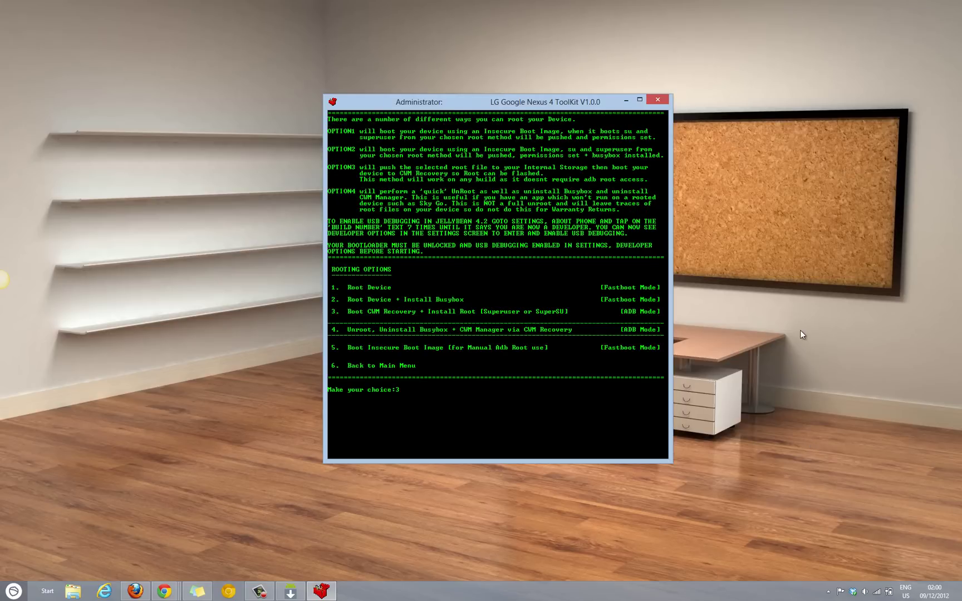
# Confirm option 3 and select SuperSU 0.98 (option 2), correcting a mistyped 1
pyautogui.press('Return')
pyautogui.write('1')
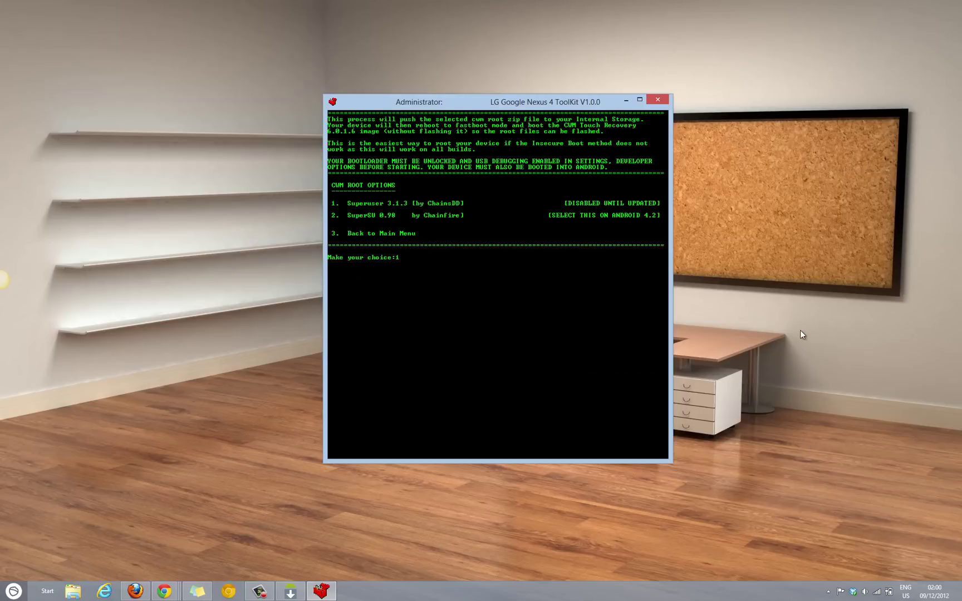
pyautogui.press('BackSpace')
pyautogui.press('BackSpace')
pyautogui.write('2')
pyautogui.press('Return')
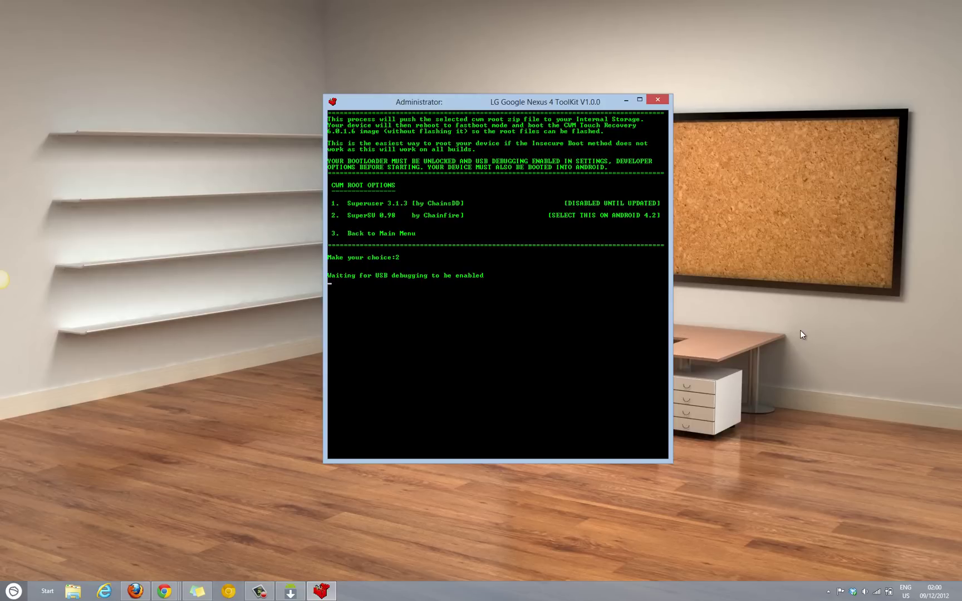
# Open Device Manager and try an automatic driver search for the Nexus 4, which fails
pyautogui.press('super')
pyautogui.write('device mana')
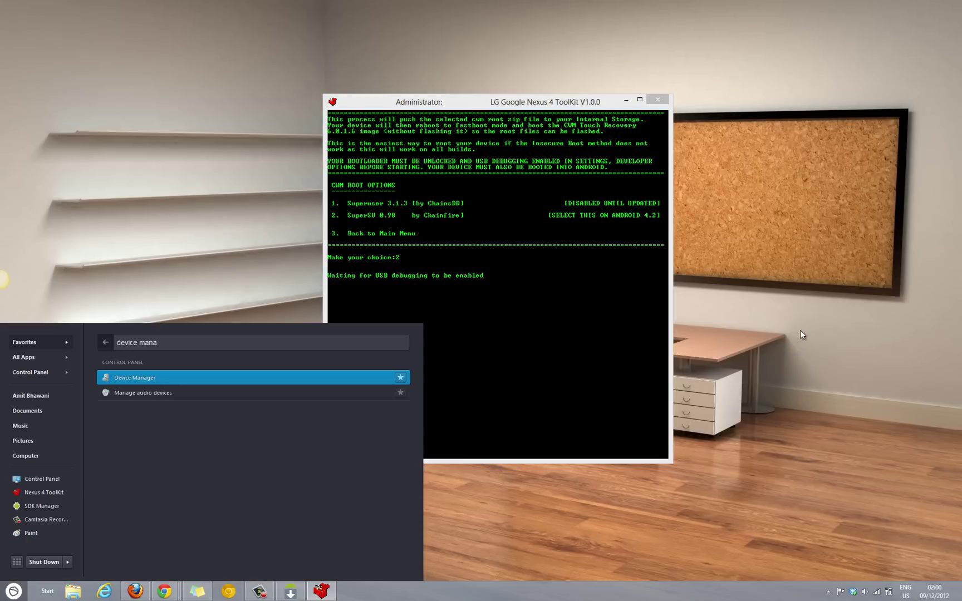
pyautogui.press('Return')
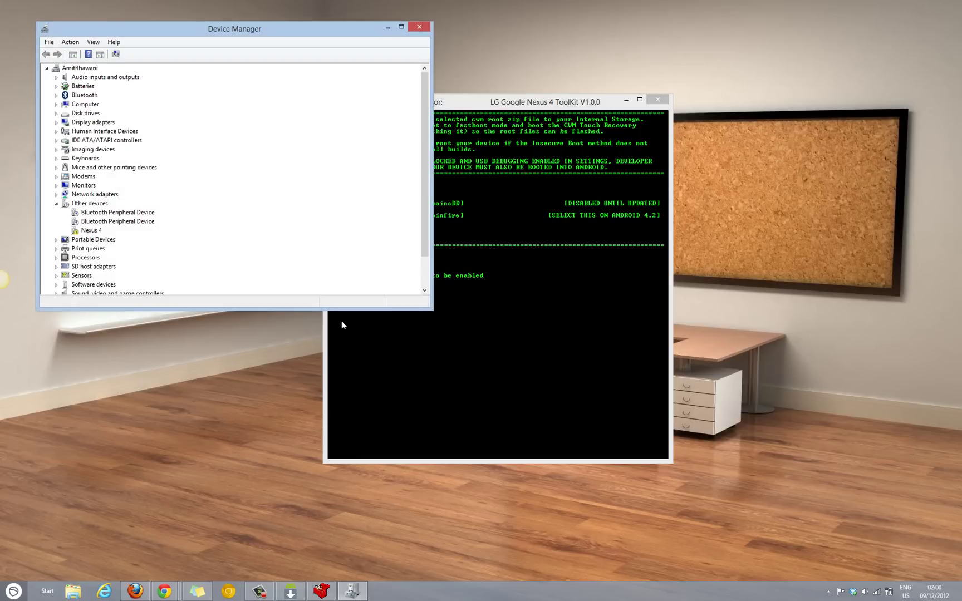
pyautogui.rightClick(89, 230)
pyautogui.click(111, 238)
pyautogui.click(171, 140)
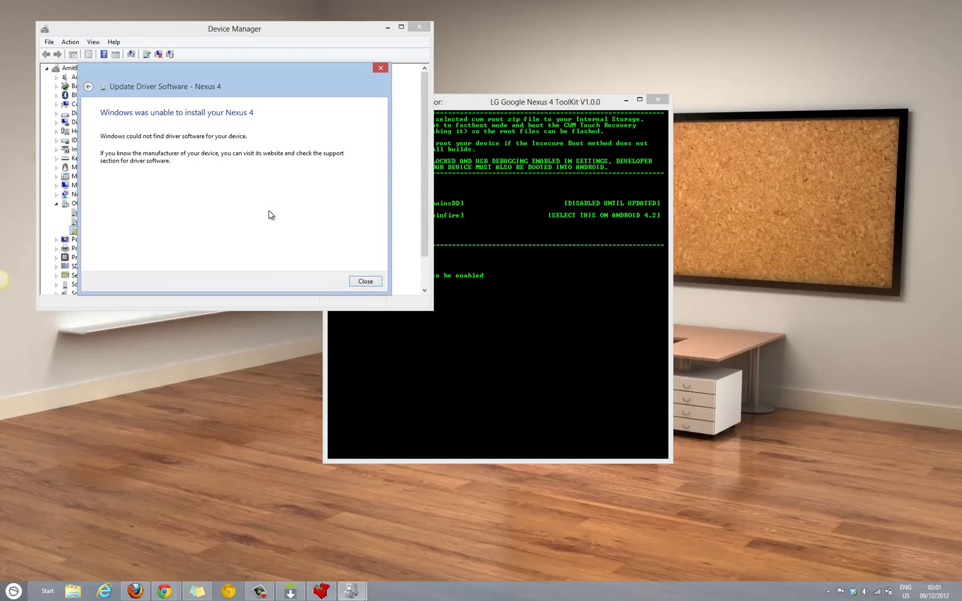
pyautogui.click(361, 281)
# Manually install the SAMSUNG ADB Interface 2.9.505.831 driver for the Nexus 4, accepting the warning
pyautogui.rightClick(96, 230)
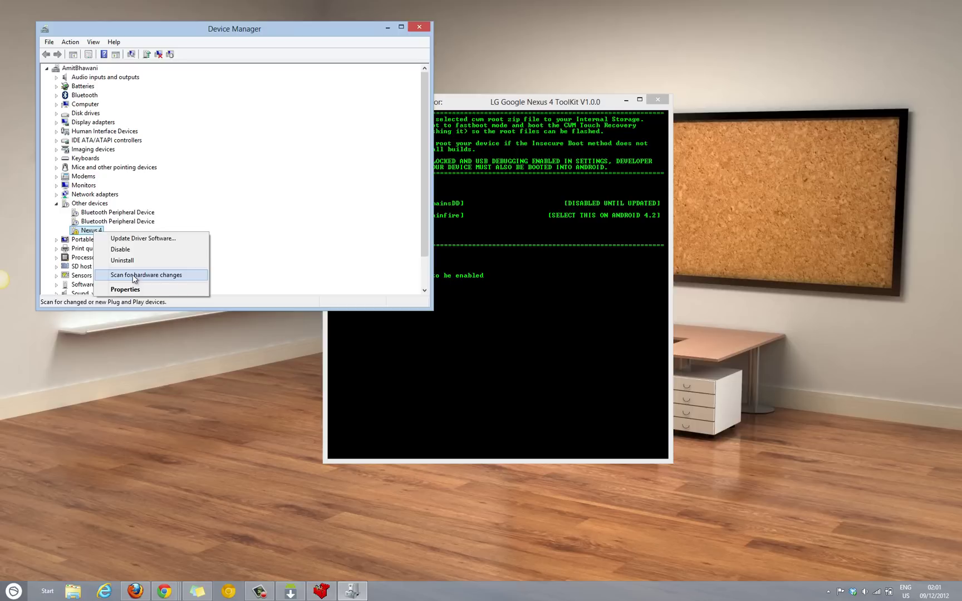
pyautogui.click(136, 238)
pyautogui.click(170, 184)
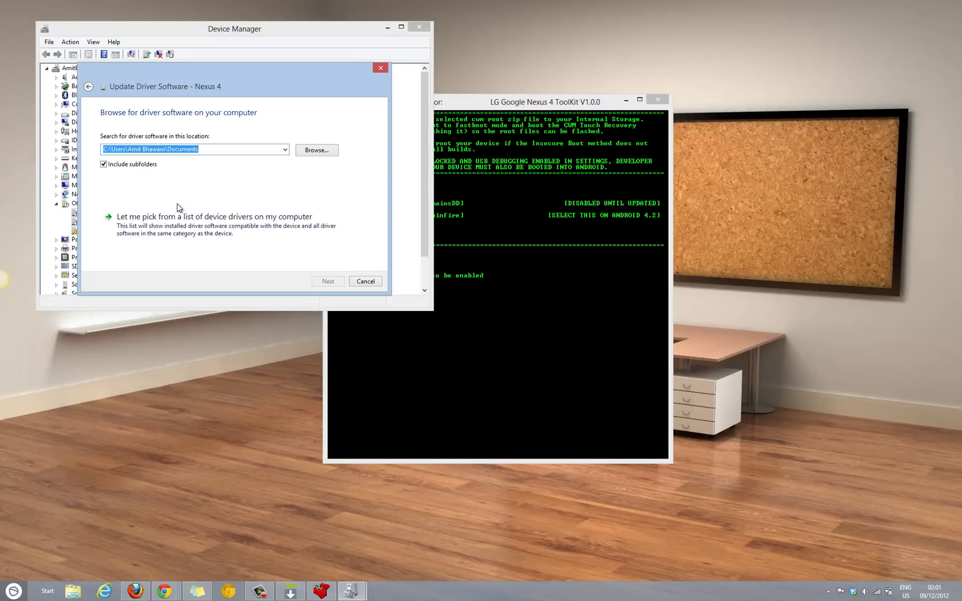
pyautogui.click(209, 231)
pyautogui.scroll(-10, 201, 210)
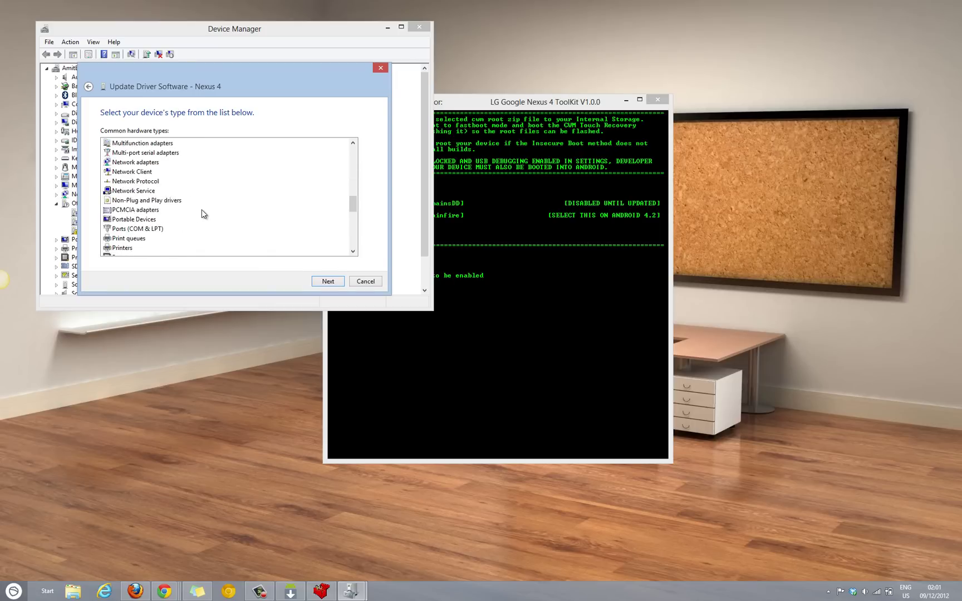
pyautogui.scroll(-5, 202, 210)
pyautogui.click(147, 163)
pyautogui.click(327, 281)
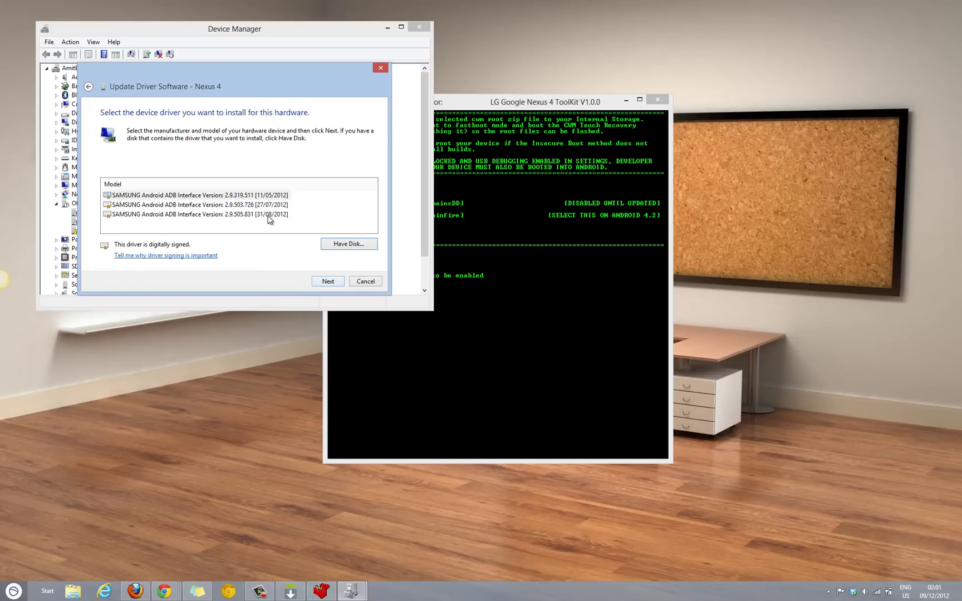
pyautogui.click(222, 214)
pyautogui.click(328, 281)
pyautogui.click(519, 342)
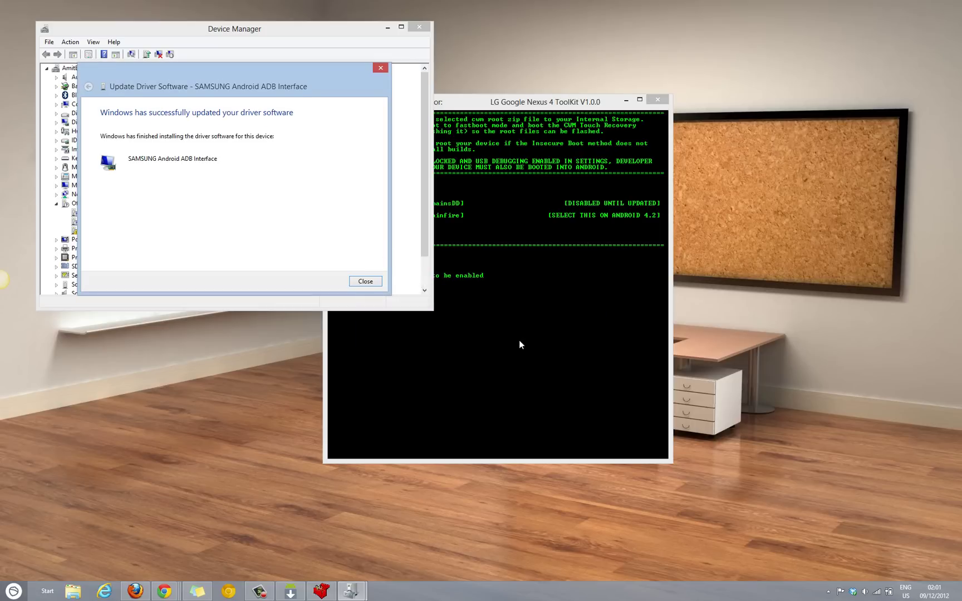
pyautogui.click(364, 280)
# Close Device Manager while SuperSU-0.98-Recovery.zip is pushed and the phone reboots to fastboot
pyautogui.click(418, 27)
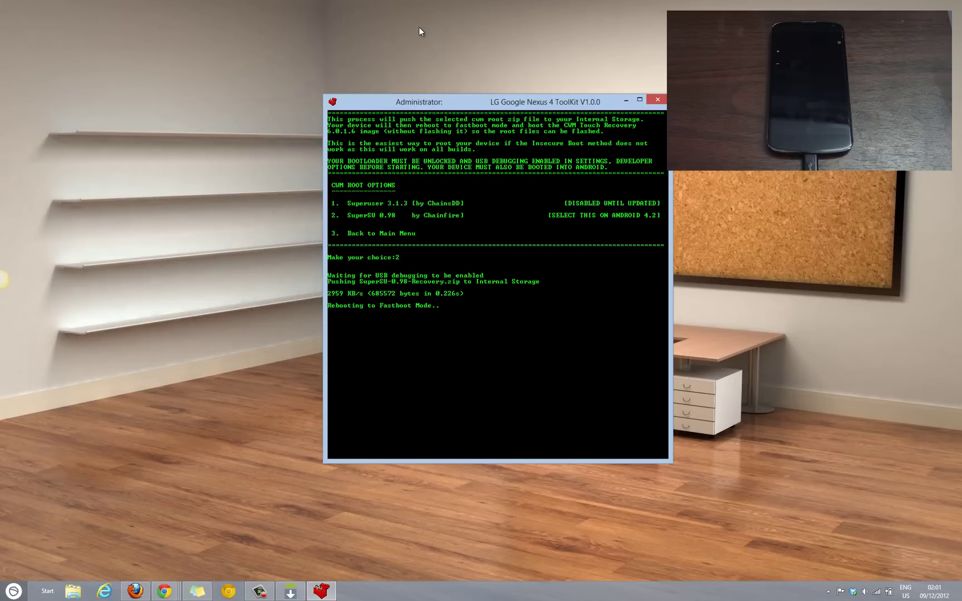